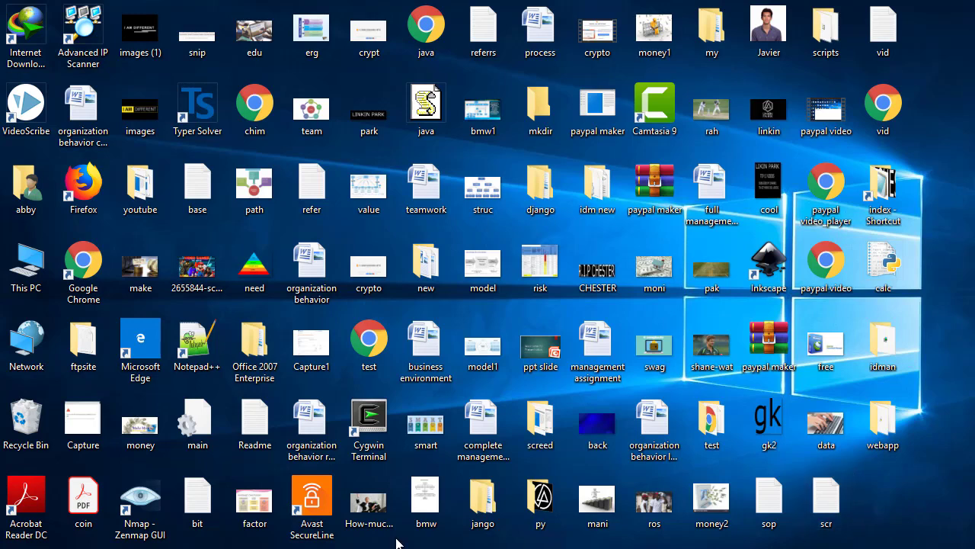
- Switch to the Excel workbook and enter the first listed person's name (from A2) in cell L5
{"action": "key", "text": "alt+Tab"}
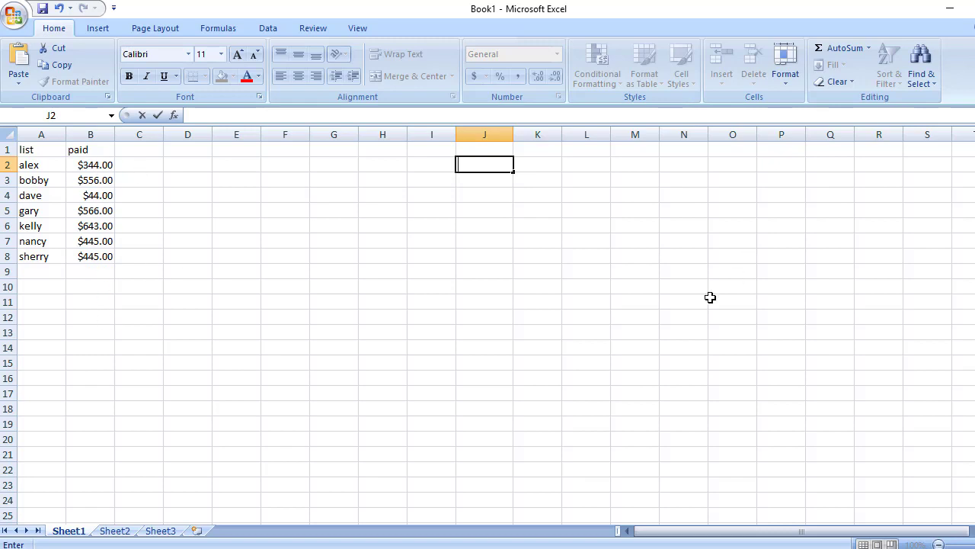
{"action": "left_click", "coordinate": [587, 348]}
{"action": "left_click", "coordinate": [583, 211]}
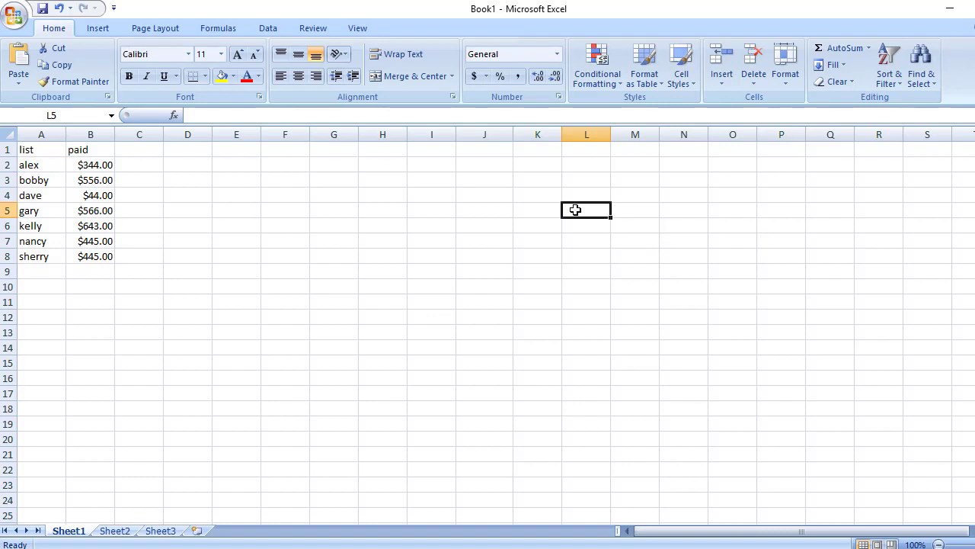
{"action": "type", "text": "alex"}
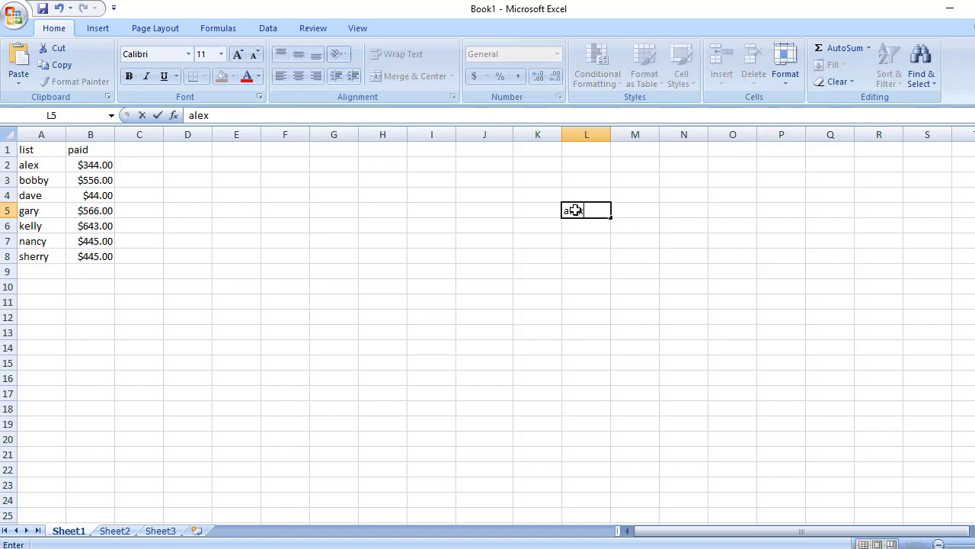
{"action": "key", "text": "Tab"}
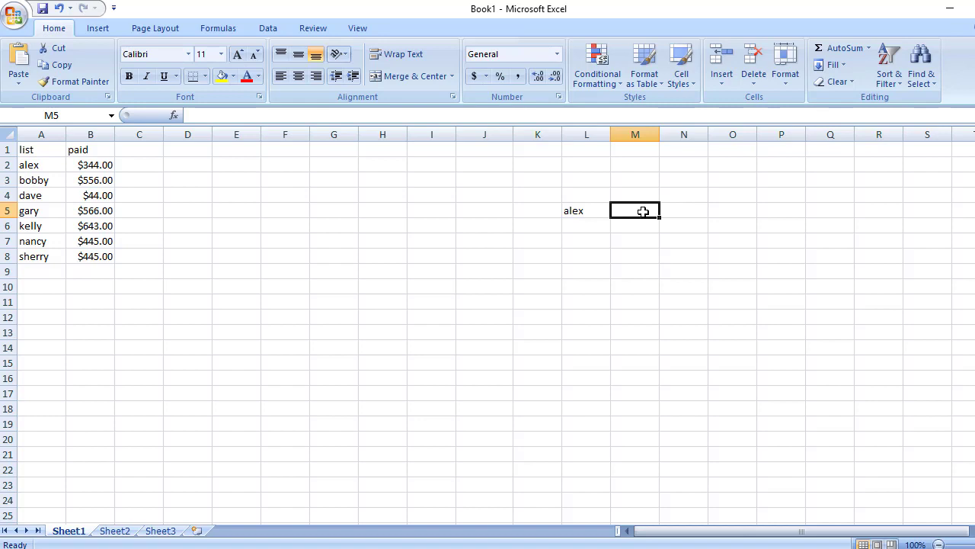
- Start a VLOOKUP function in cell M5 with L5 as the lookup value and A1:B8 as the table array
{"action": "left_click", "coordinate": [175, 115]}
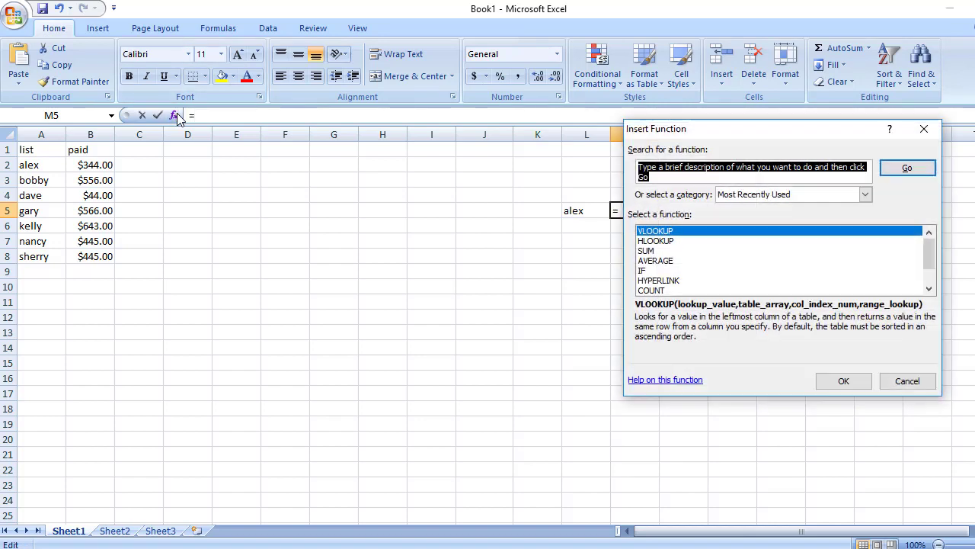
{"action": "double_click", "coordinate": [683, 234]}
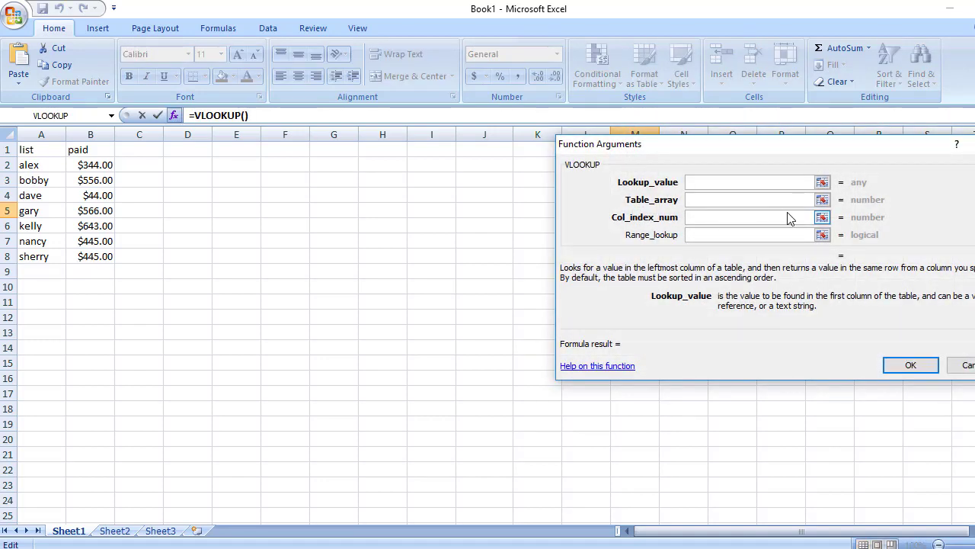
{"action": "left_click_drag", "start_coordinate": [789, 154], "coordinate": [769, 242]}
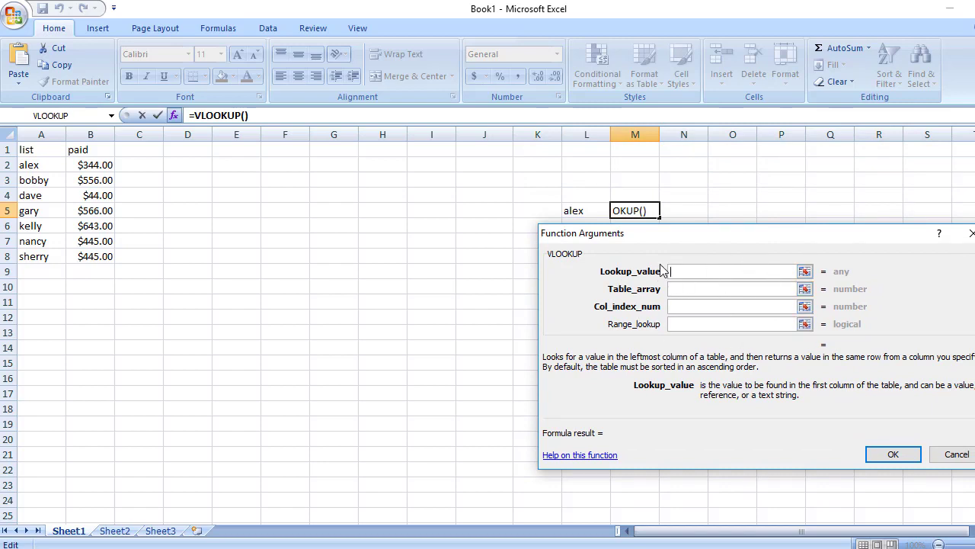
{"action": "left_click_drag", "start_coordinate": [721, 235], "coordinate": [683, 274]}
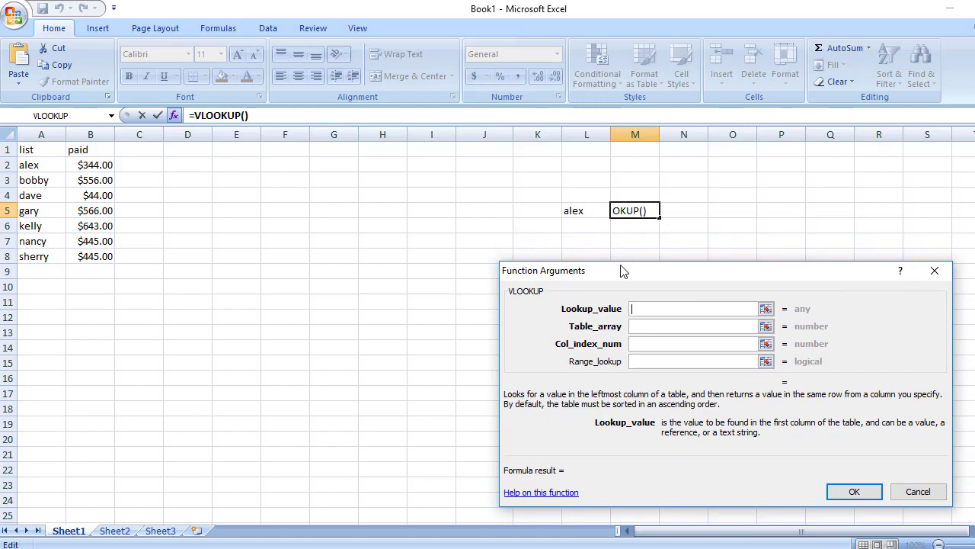
{"action": "left_click", "coordinate": [587, 213]}
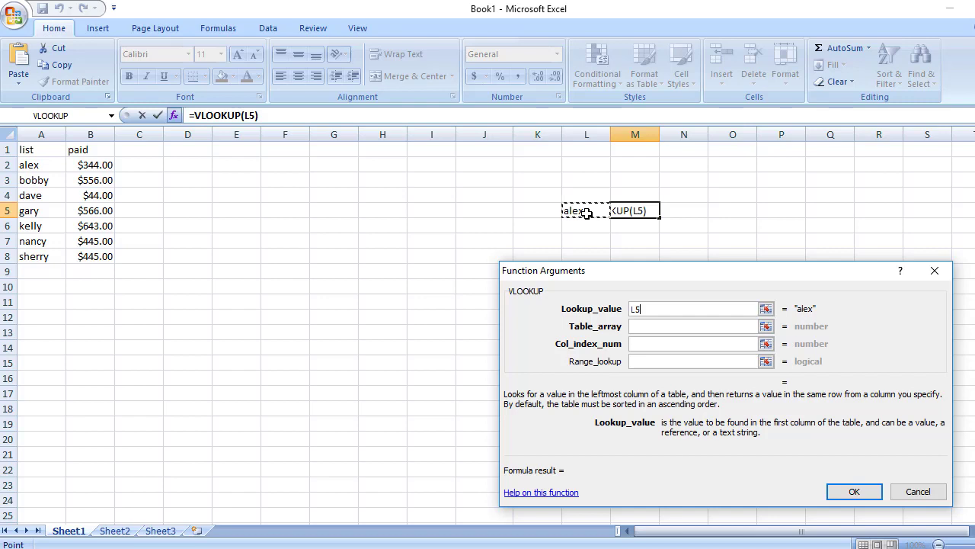
{"action": "left_click", "coordinate": [655, 326]}
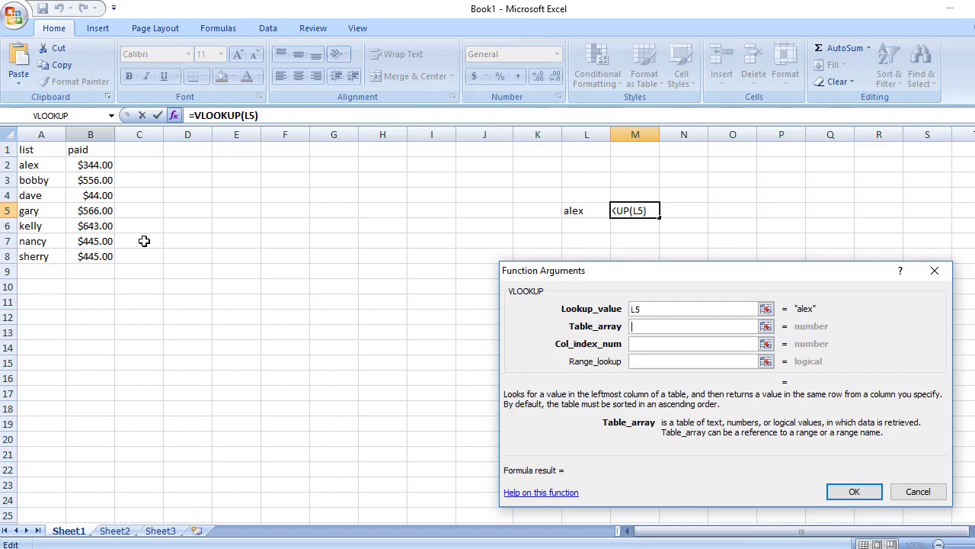
{"action": "left_click_drag", "start_coordinate": [33, 151], "coordinate": [88, 249]}
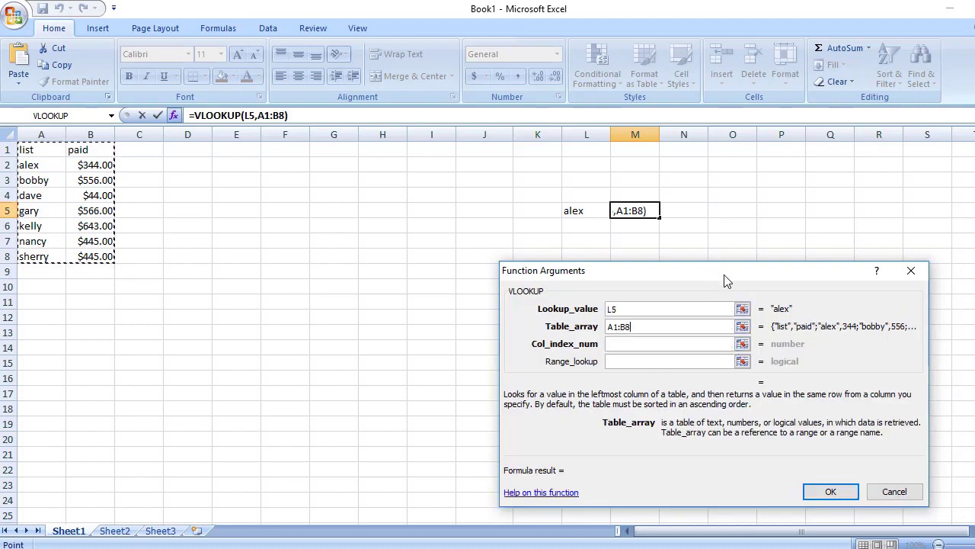
- Complete the VLOOKUP in M5 with column index number 2 and range lookup 0
{"action": "left_click_drag", "start_coordinate": [724, 274], "coordinate": [711, 210]}
{"action": "left_click", "coordinate": [644, 279]}
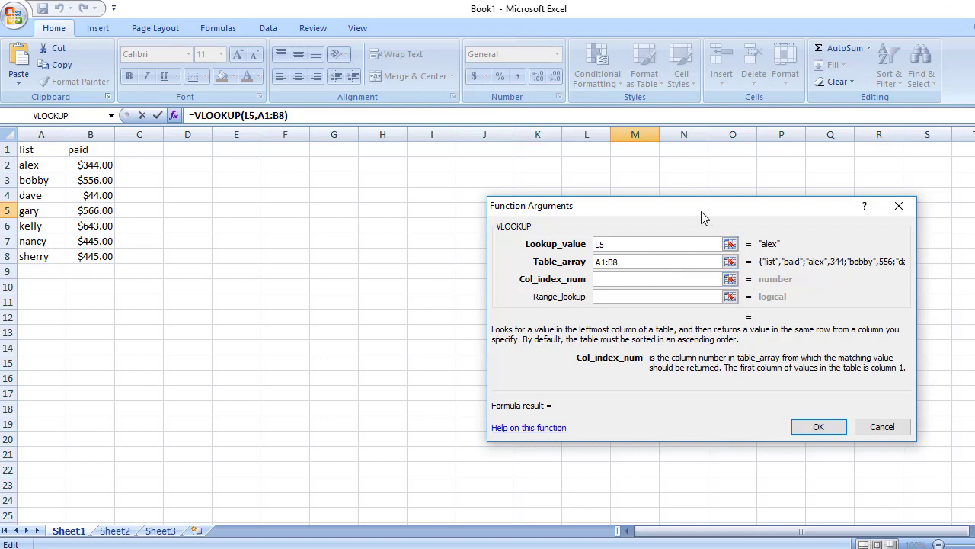
{"action": "left_click_drag", "start_coordinate": [701, 211], "coordinate": [686, 236]}
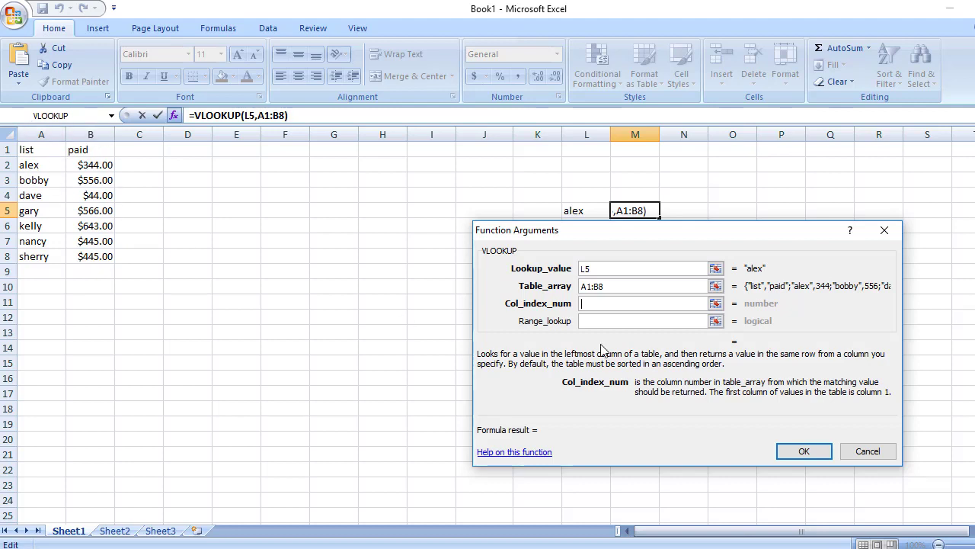
{"action": "type", "text": "2"}
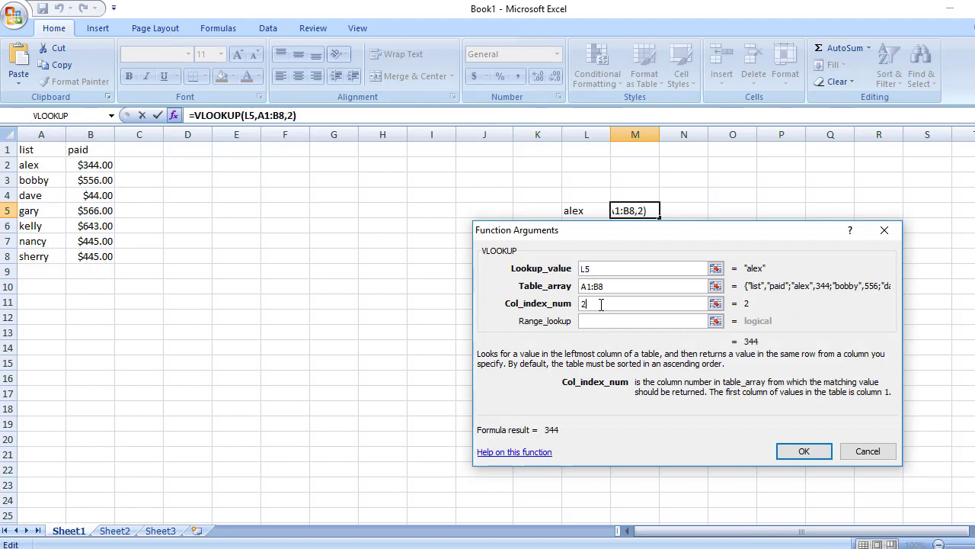
{"action": "left_click", "coordinate": [639, 323]}
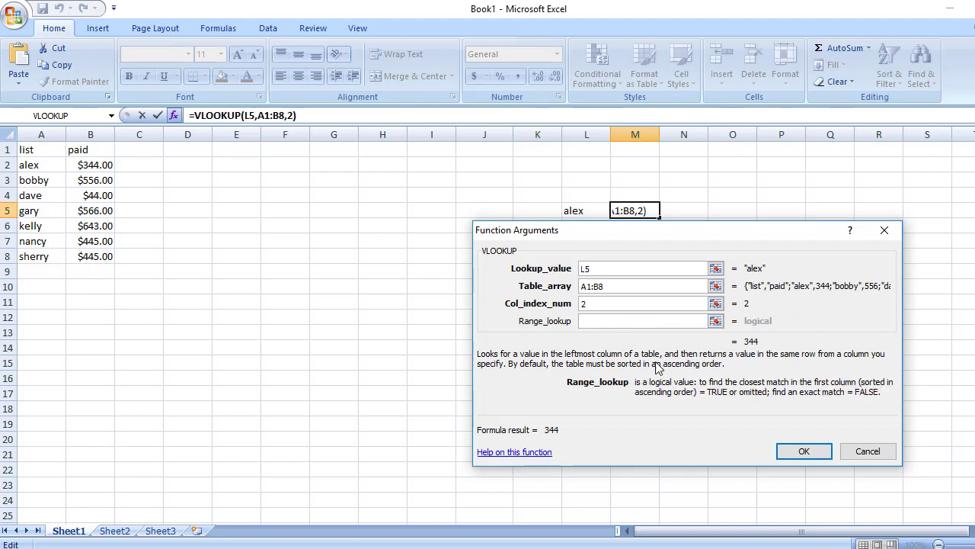
{"action": "type", "text": "0"}
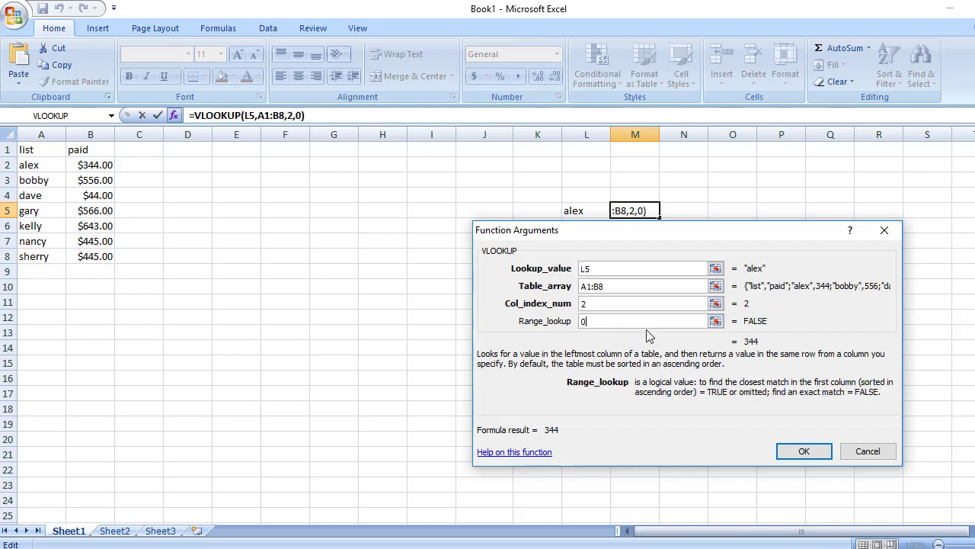
{"action": "left_click", "coordinate": [804, 453]}
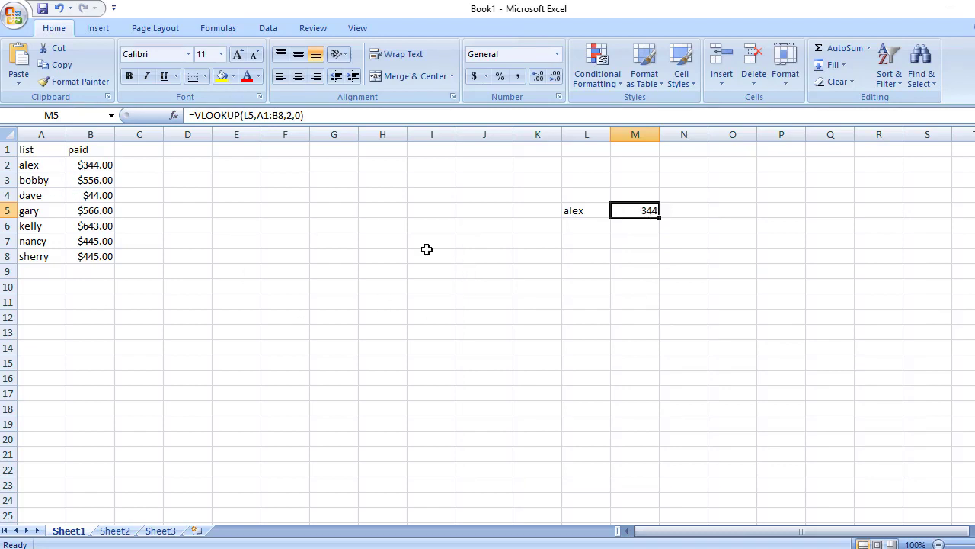
- Enter the person's name from cell A5 in cell L8
{"action": "left_click", "coordinate": [590, 258]}
{"action": "type", "text": "gary"}
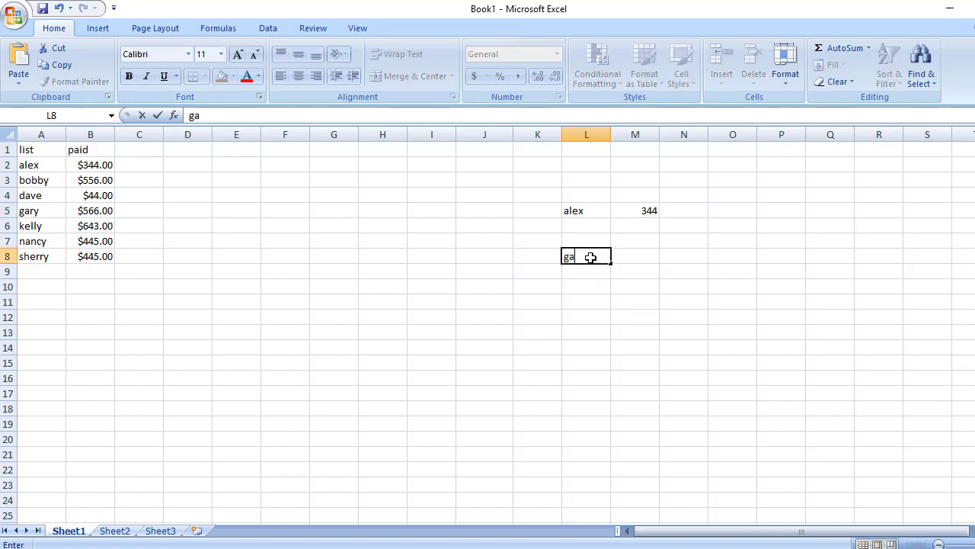
{"action": "left_click", "coordinate": [644, 256]}
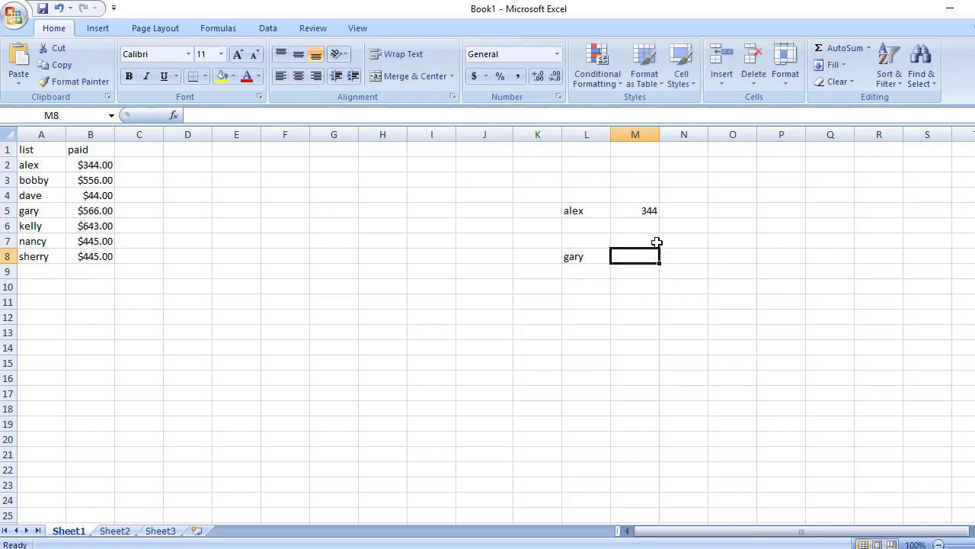
- Start a VLOOKUP function in cell M8 with L8 as the lookup value and A1:B8 as the table array
{"action": "left_click", "coordinate": [175, 115]}
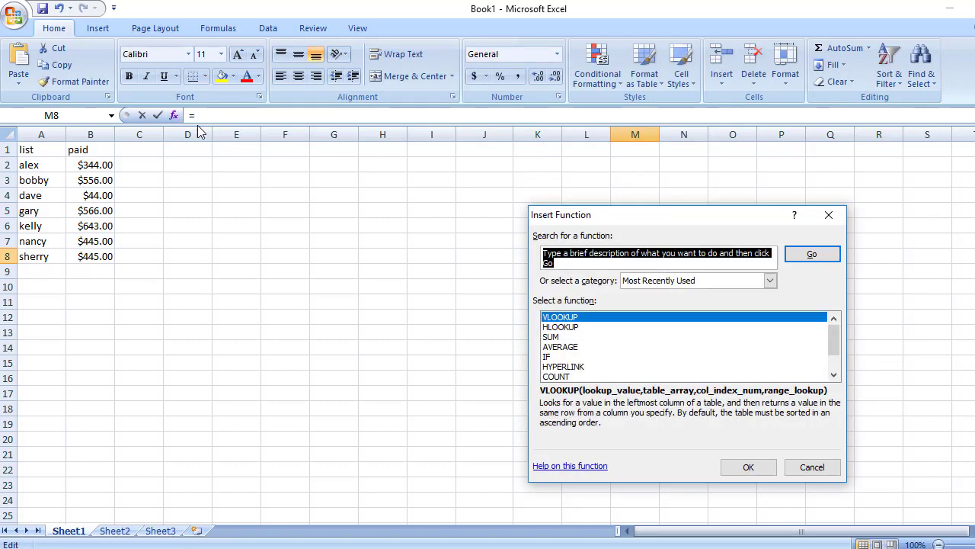
{"action": "double_click", "coordinate": [635, 318]}
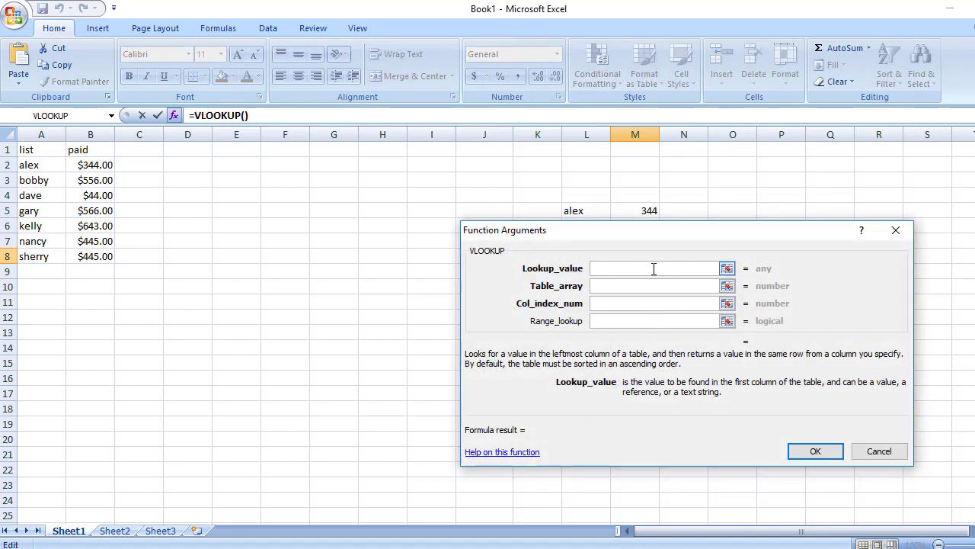
{"action": "left_click_drag", "start_coordinate": [708, 239], "coordinate": [814, 319]}
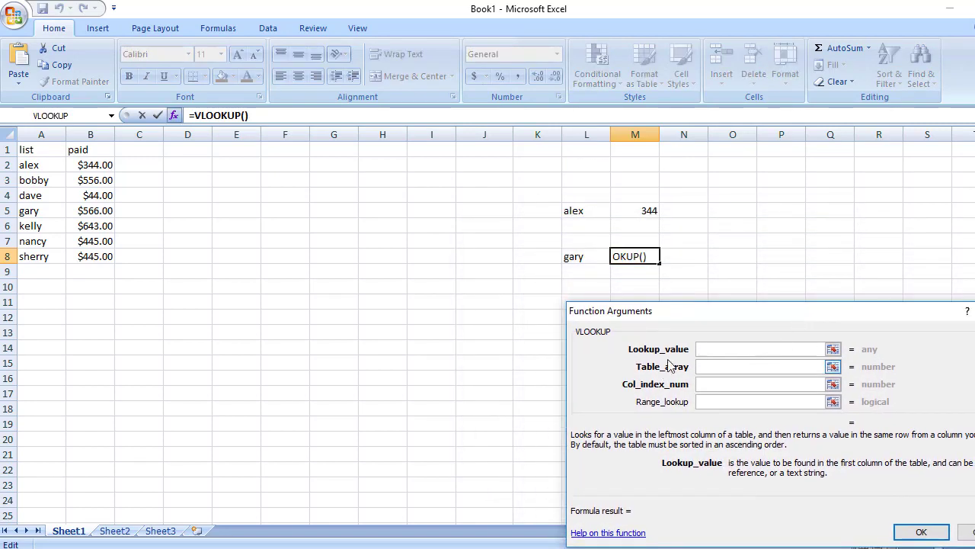
{"action": "left_click", "coordinate": [589, 262]}
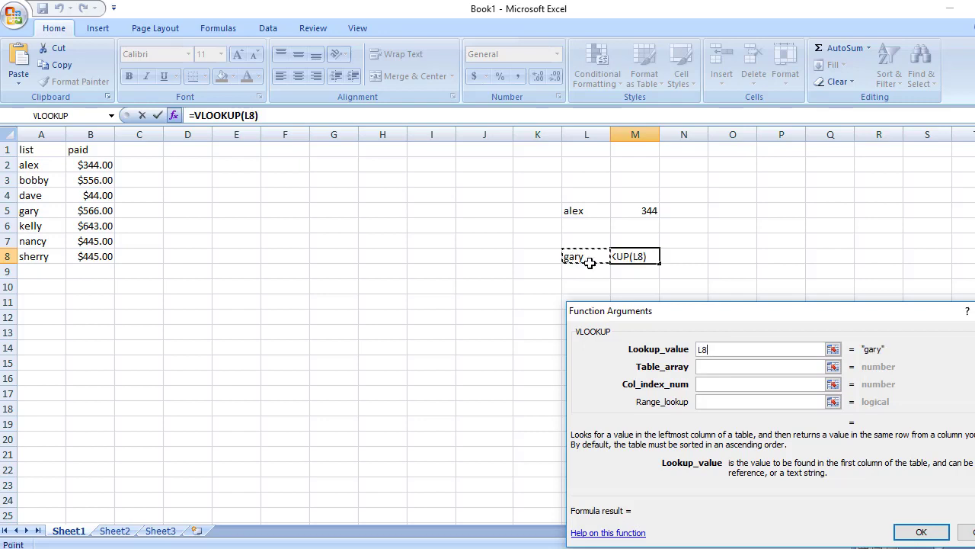
{"action": "left_click", "coordinate": [769, 368]}
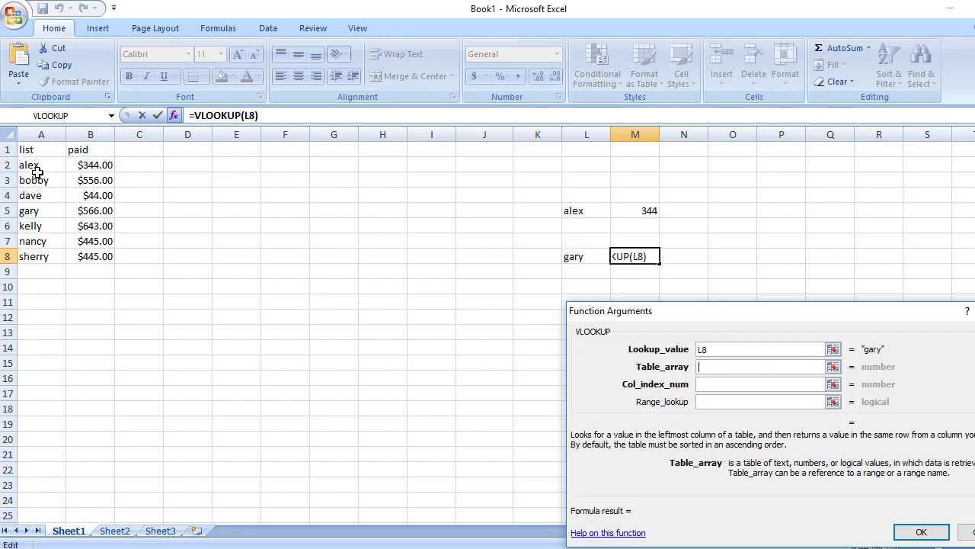
{"action": "left_click_drag", "start_coordinate": [27, 150], "coordinate": [81, 256]}
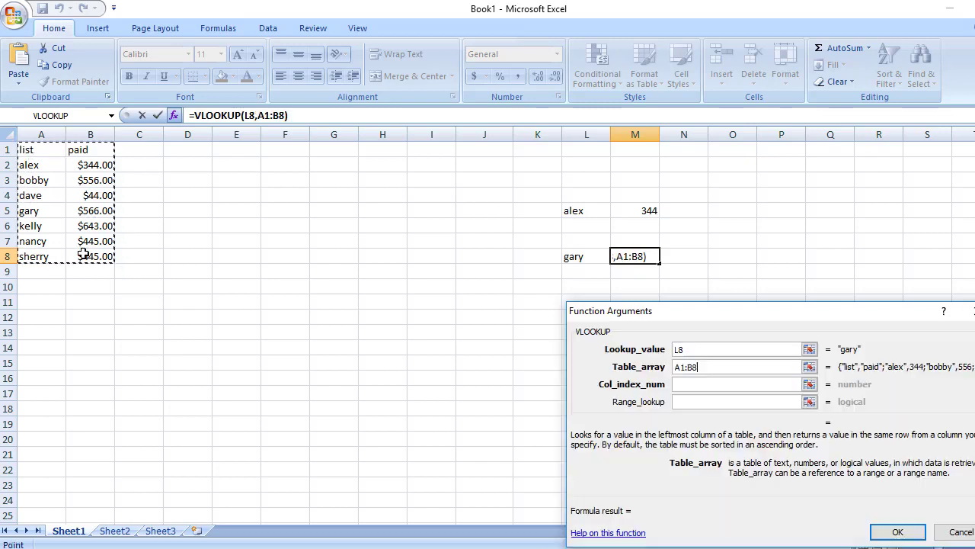
- Complete the VLOOKUP in M8 with column index number 2 and range lookup 0
{"action": "left_click", "coordinate": [722, 386]}
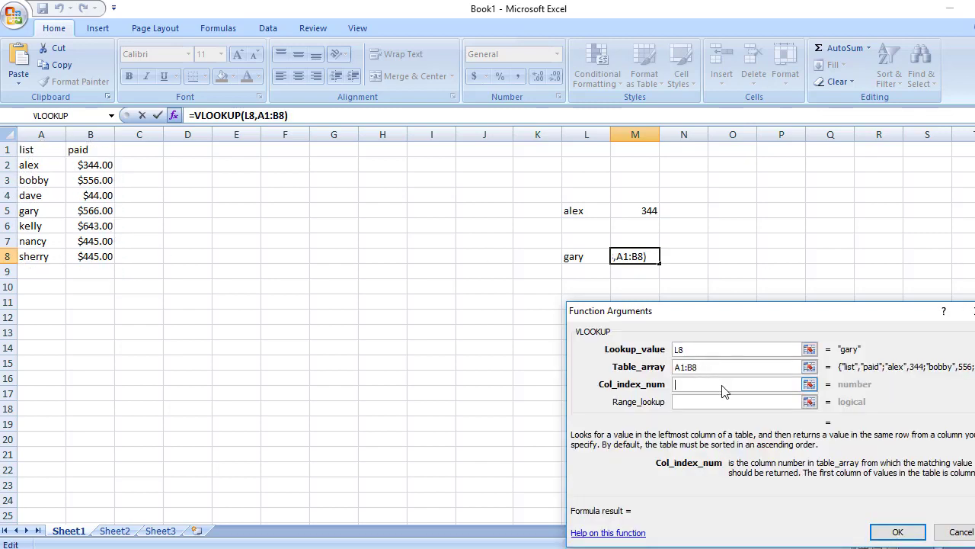
{"action": "type", "text": "2"}
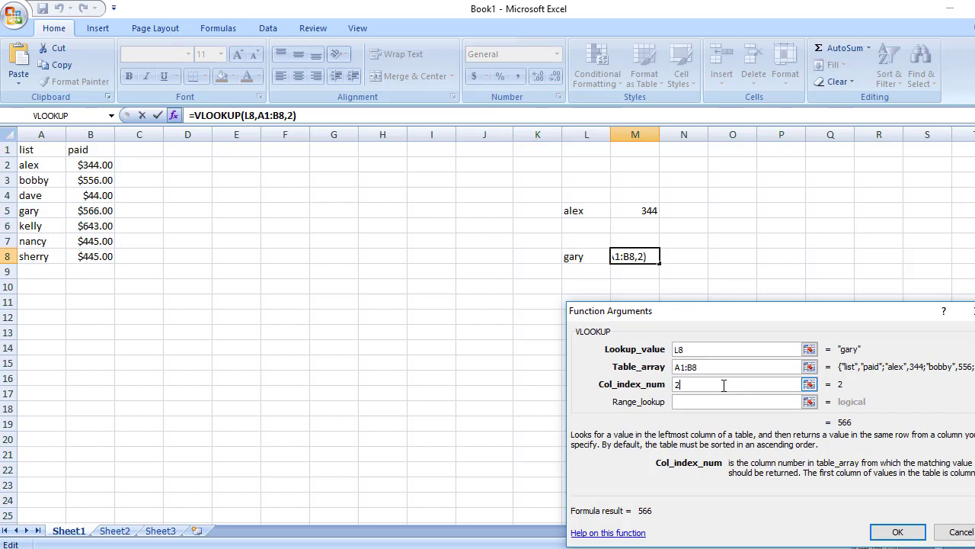
{"action": "left_click", "coordinate": [742, 406]}
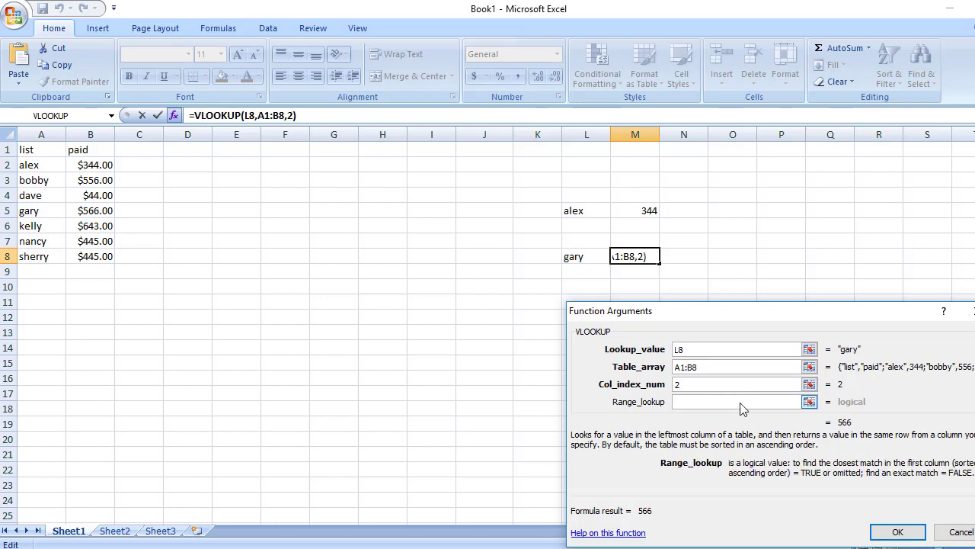
{"action": "type", "text": "0"}
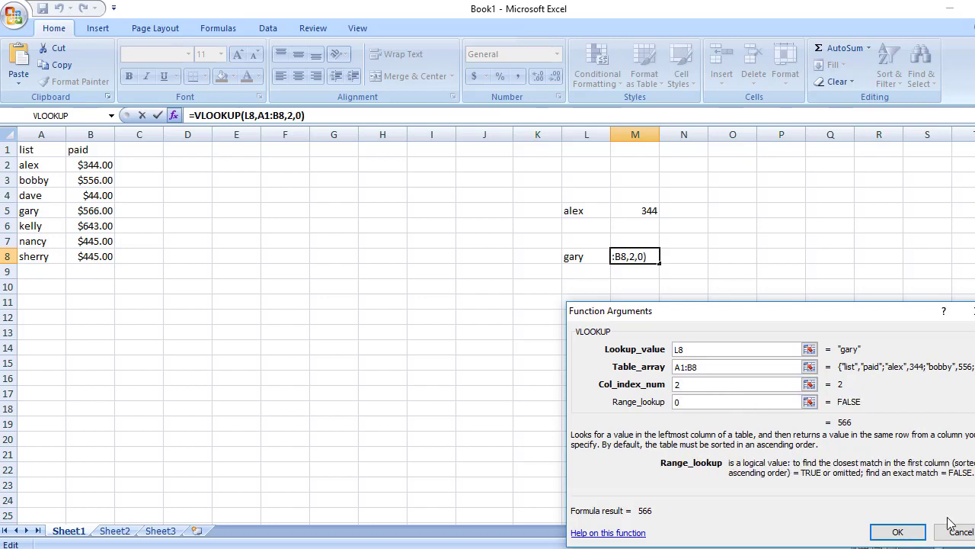
{"action": "left_click", "coordinate": [900, 534]}
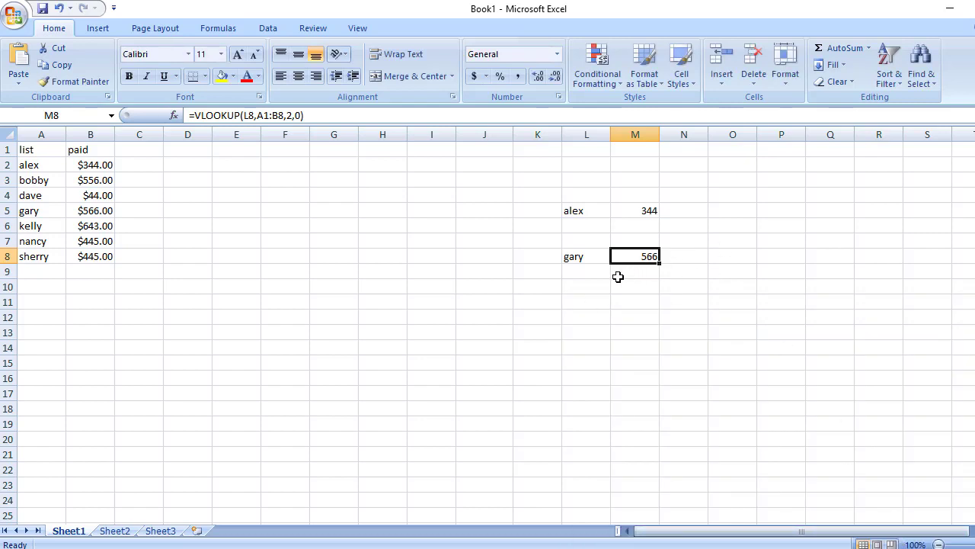
{"action": "scroll", "coordinate": [737, 285], "scroll_direction": "down", "scroll_amount": 5}
{"action": "scroll", "coordinate": [737, 285], "scroll_direction": "up", "scroll_amount": 5}
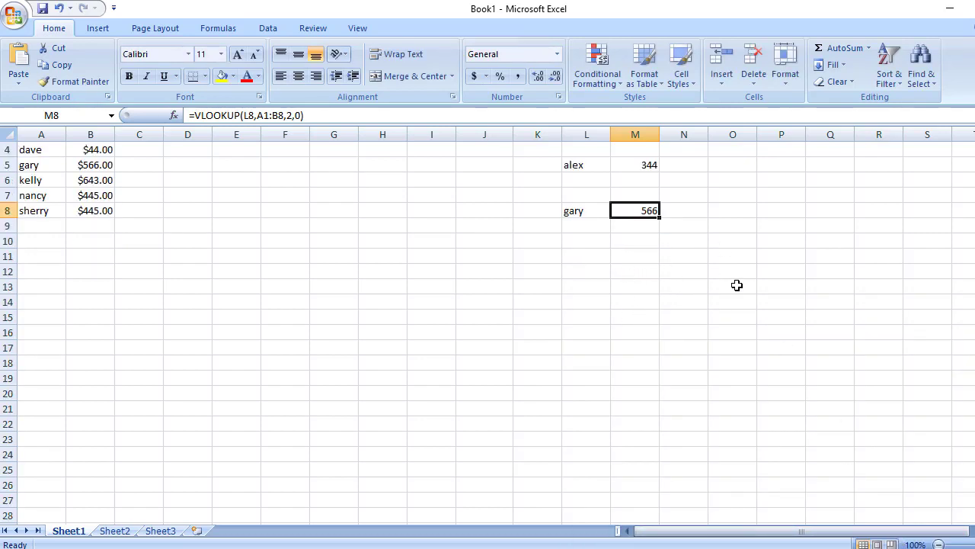